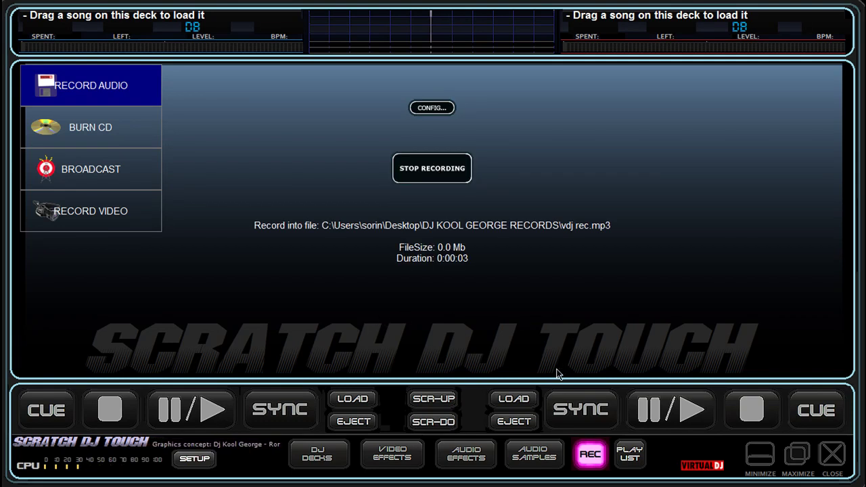
Step: Switch from the Record panel to the two-deck turntable view with the centre mixer
click(629, 456)
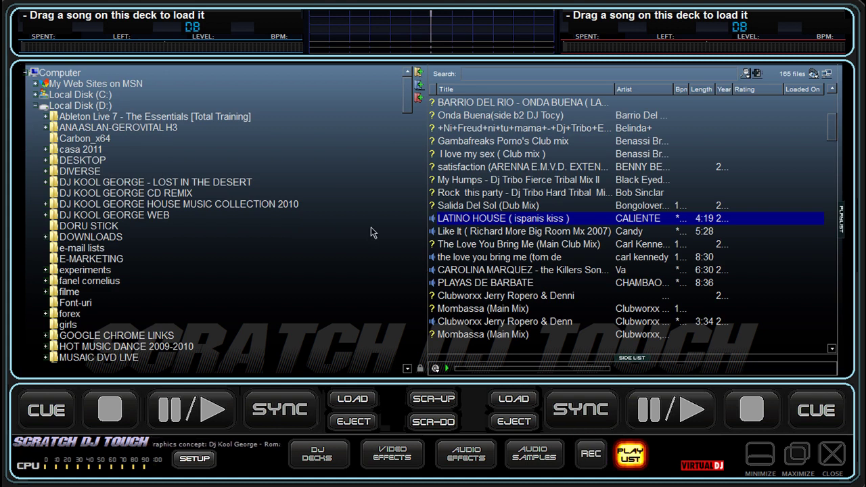
click(313, 458)
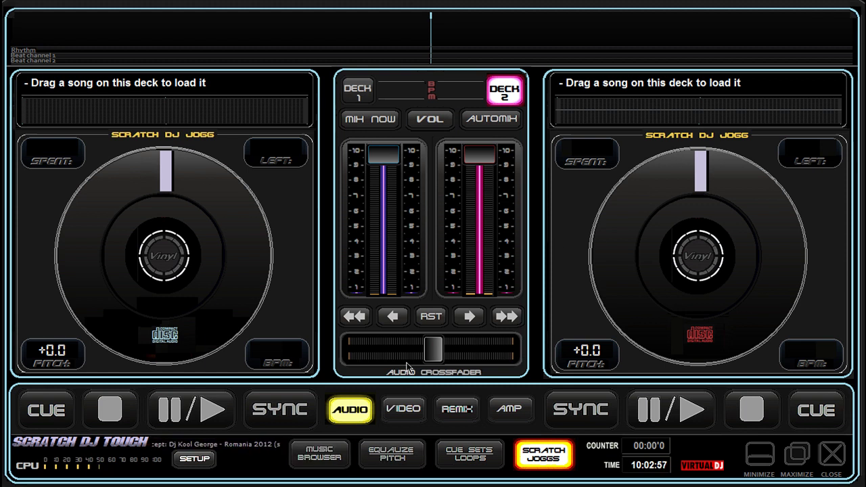
Step: Cycle the centre mixer through Video, Remix and Amp, back to Audio, then show the music browser
click(406, 411)
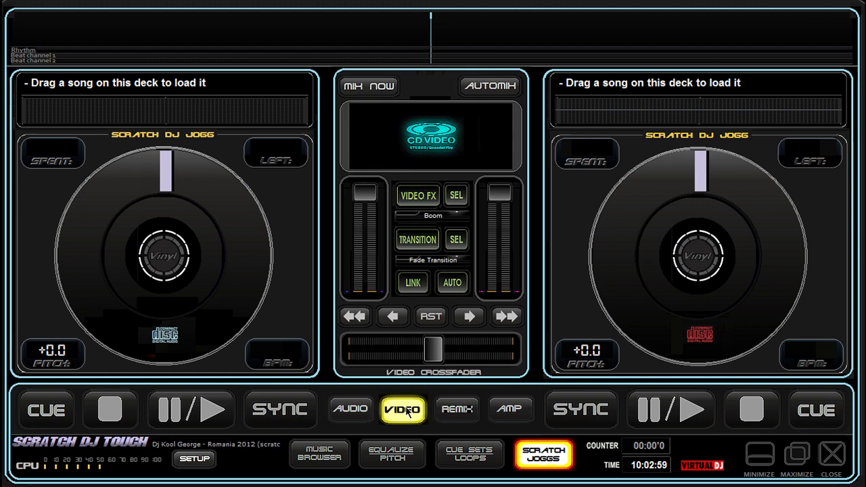
click(457, 411)
click(519, 414)
click(458, 410)
click(405, 410)
click(350, 410)
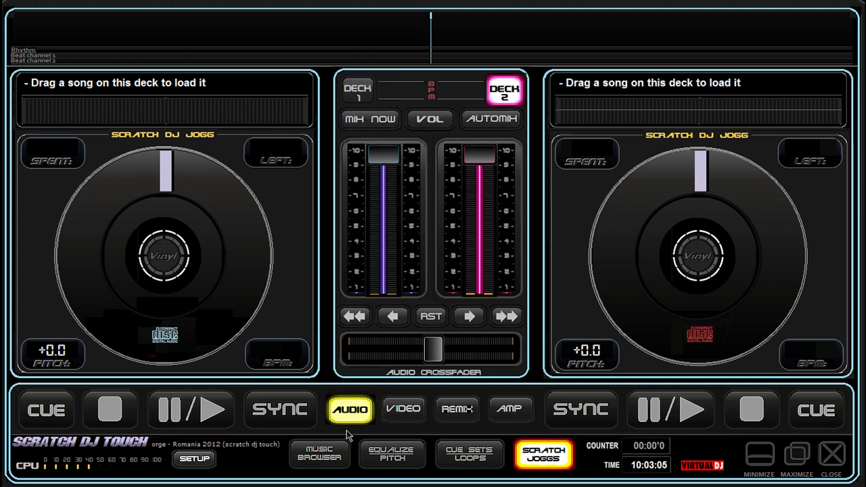
click(322, 457)
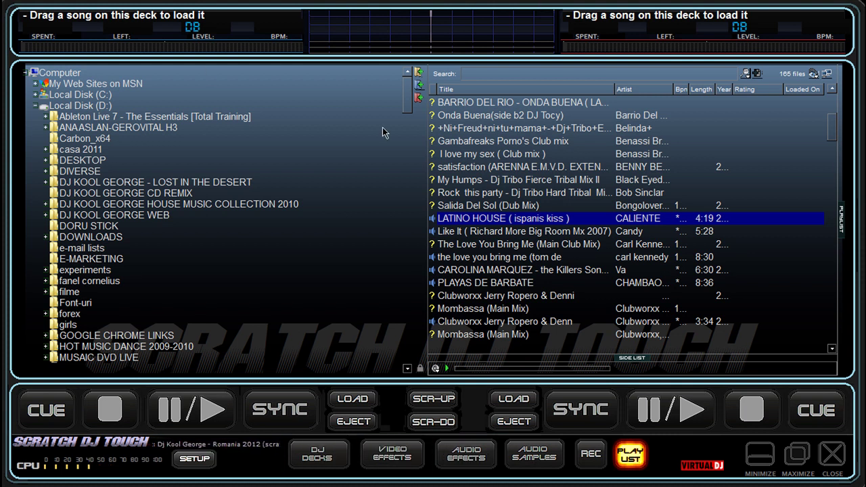
Step: Flip through the effects, samples, recording and playlist pages, ending on the effects list with Flanger details
click(467, 457)
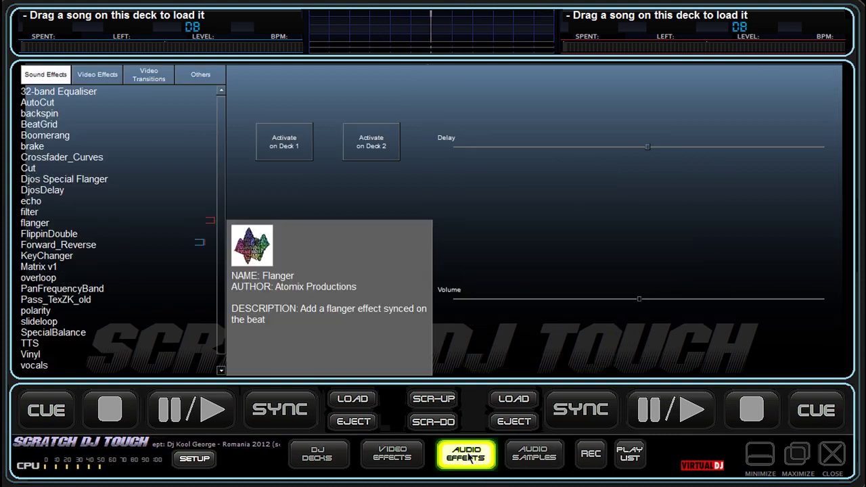
click(547, 459)
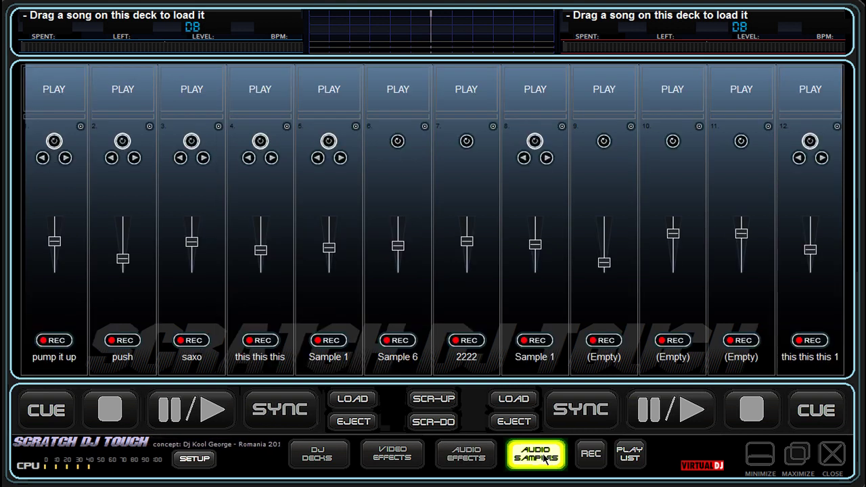
click(464, 459)
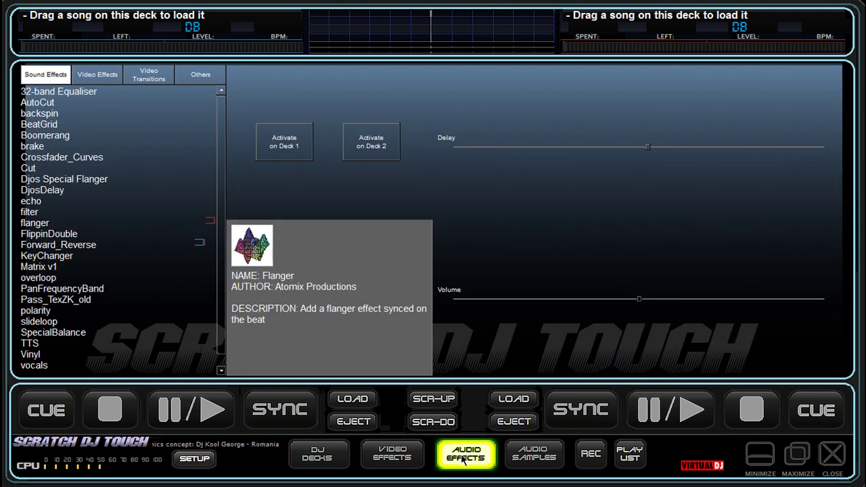
click(592, 457)
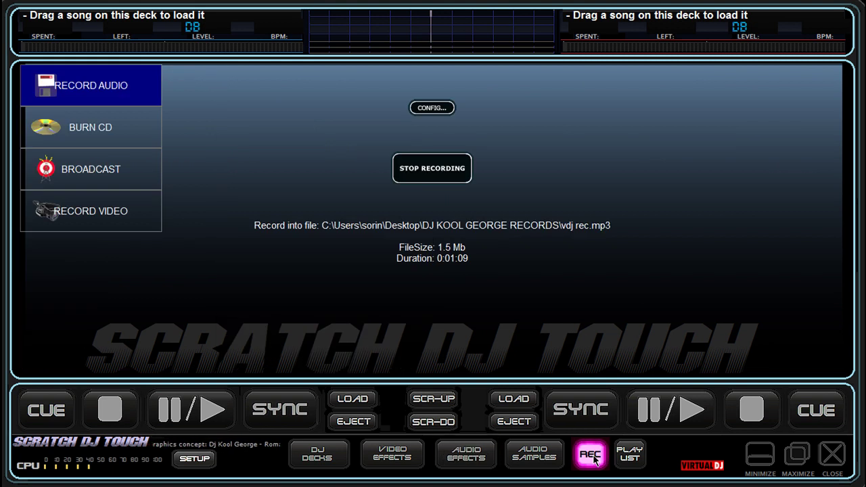
click(541, 459)
click(629, 455)
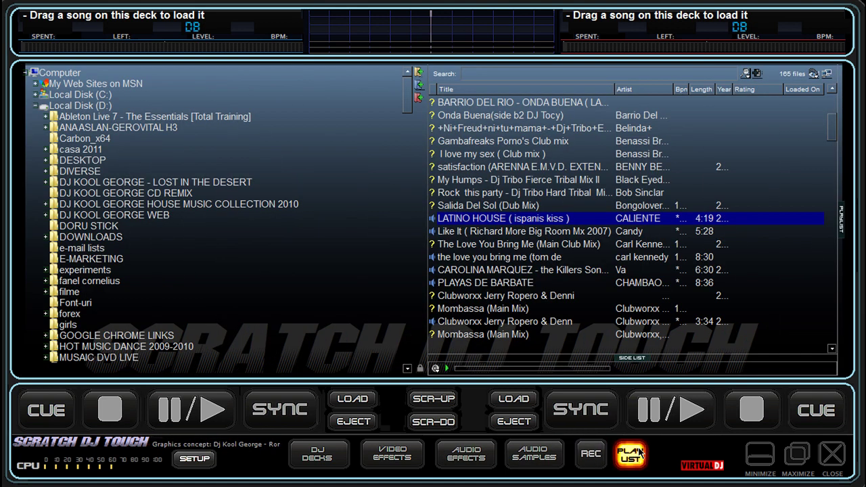
click(540, 458)
click(457, 457)
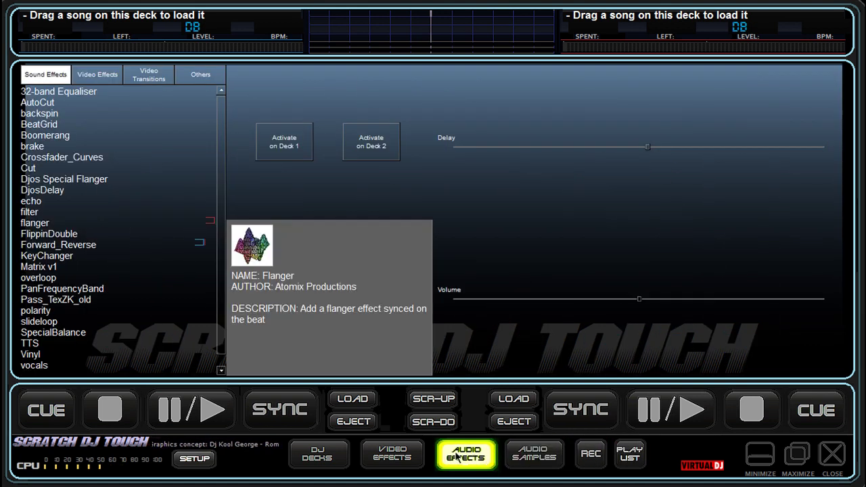
Step: View the video effects mixer, then the audio effect racks with Backspin, BeatGrid and scratch loop lengths
click(393, 456)
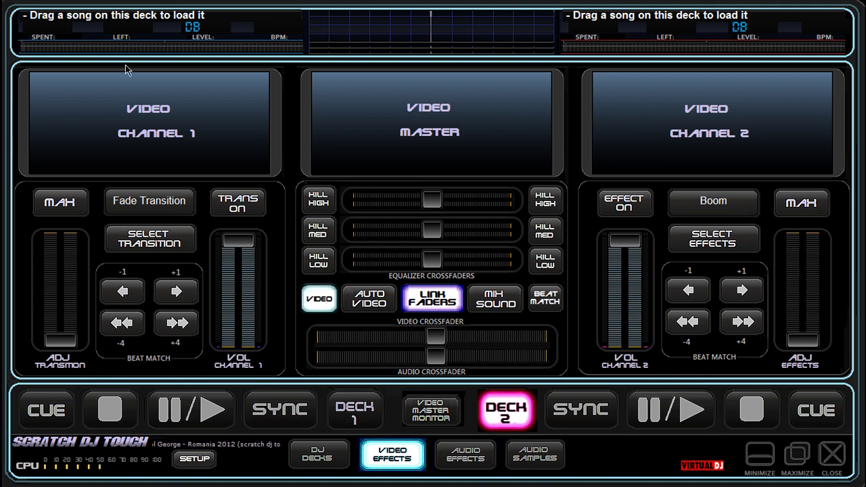
click(466, 455)
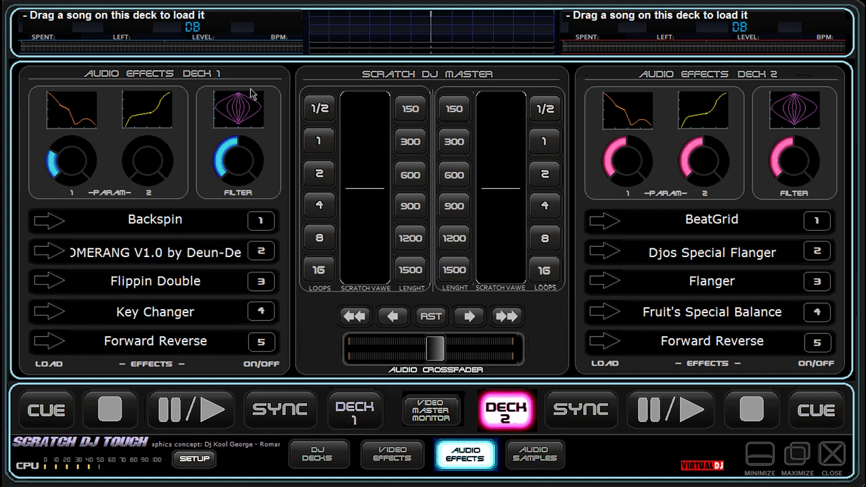
Step: Open the Master Sampler and set the push sample's volume to 23.58%
click(544, 453)
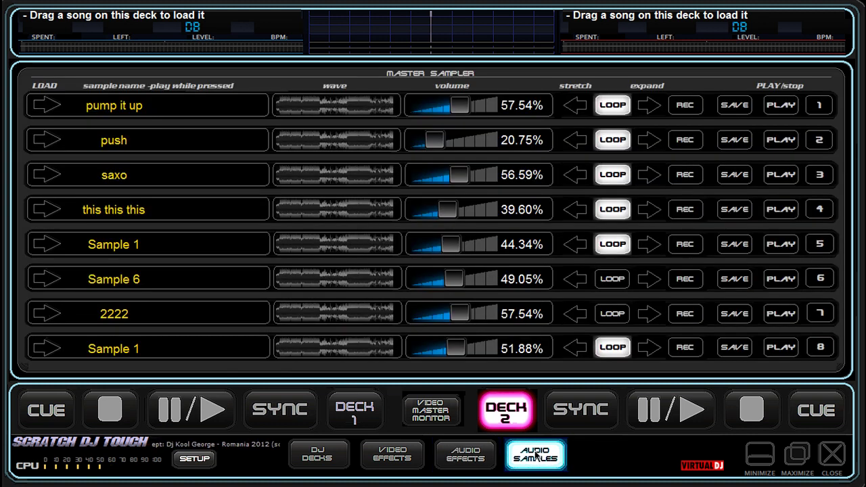
drag(435, 140, 437, 140)
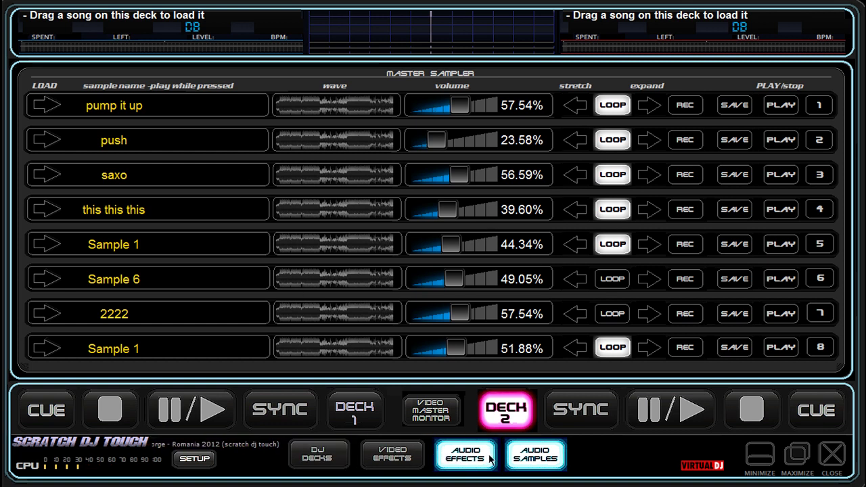
Step: Pass through the decks, effects and samples pages, finishing on the two empty turntable decks
click(318, 456)
click(482, 463)
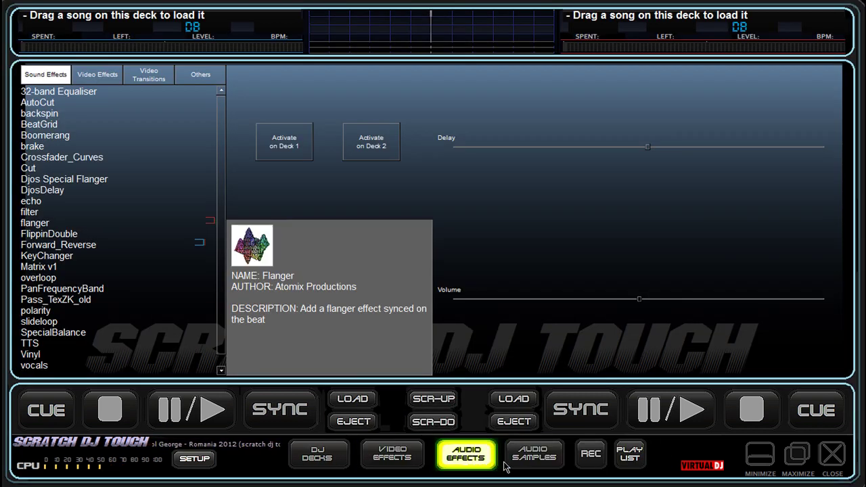
click(529, 460)
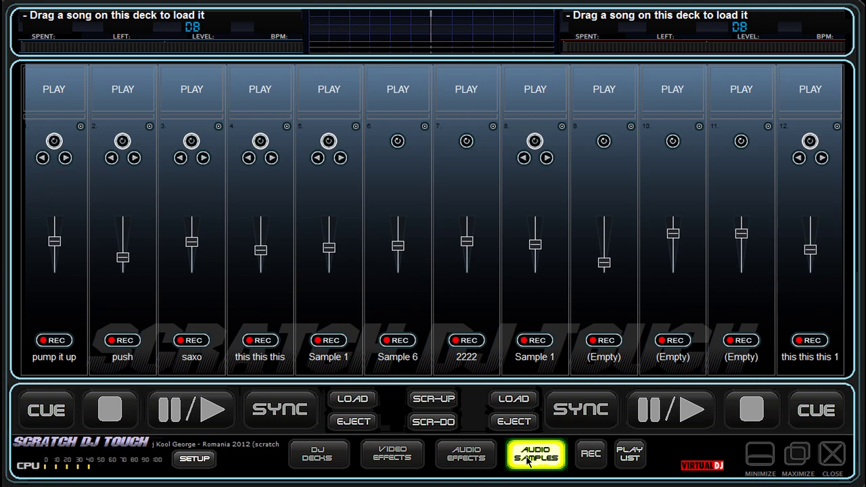
click(317, 457)
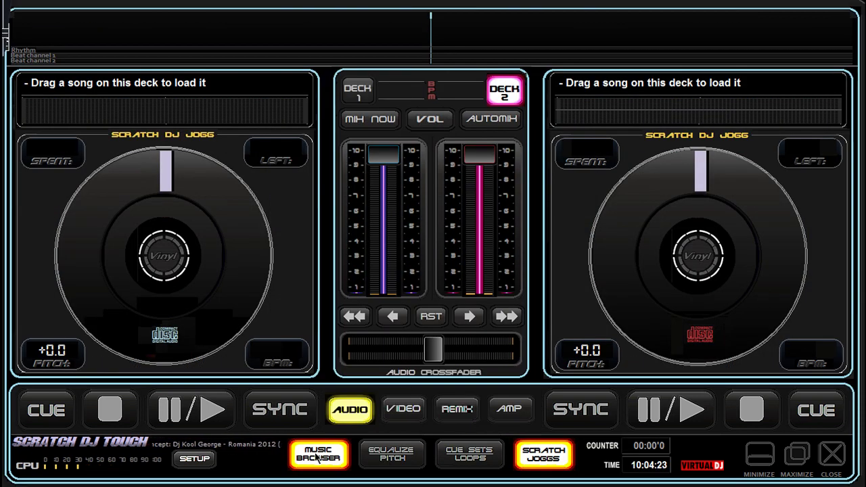
Step: Play the pump it up sample and set its volume to 33.01%
click(314, 458)
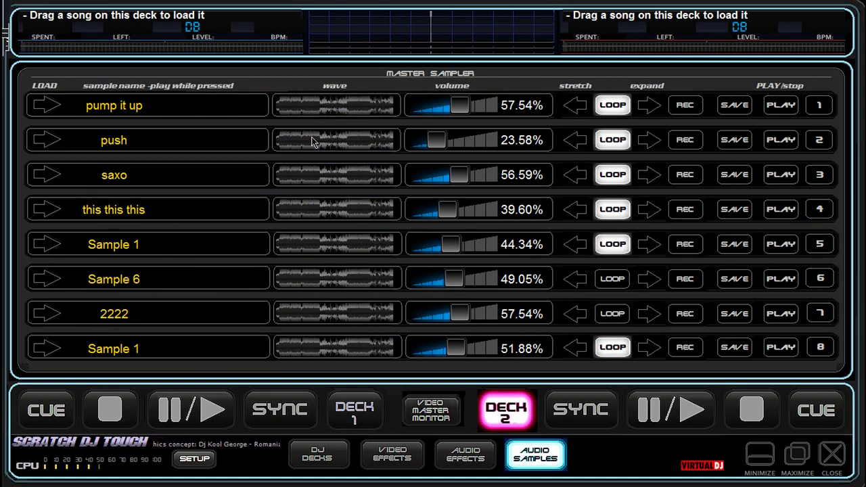
click(132, 115)
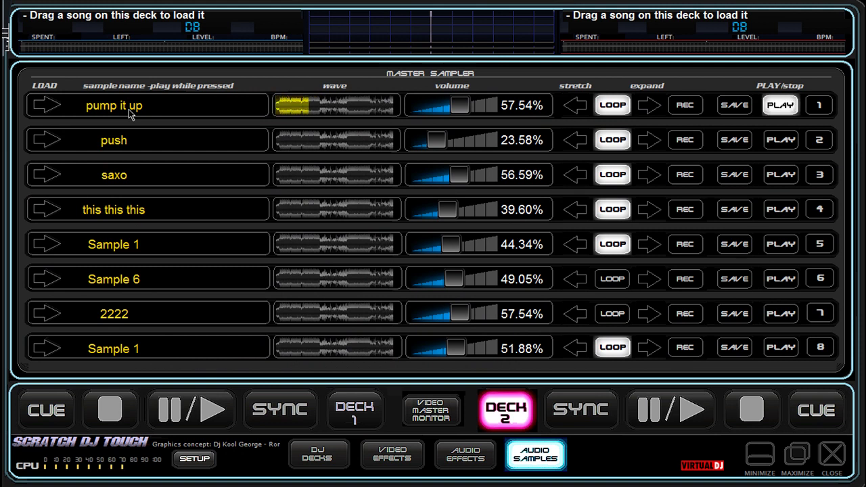
click(783, 107)
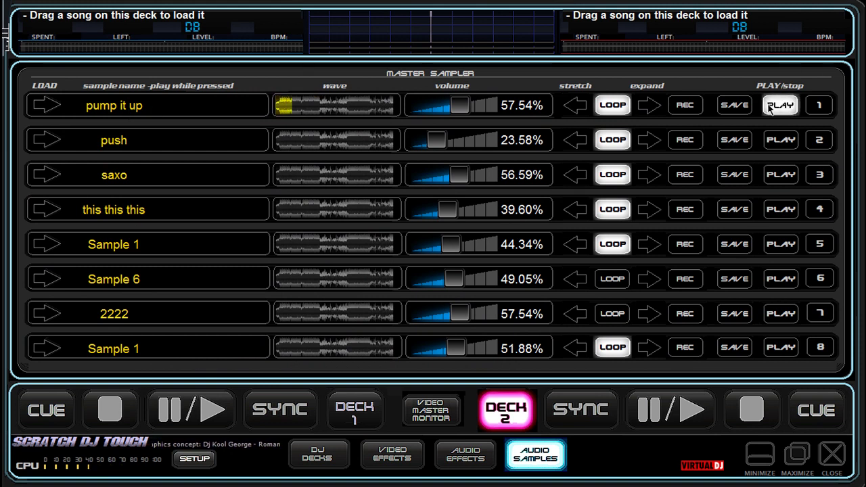
drag(467, 110, 441, 106)
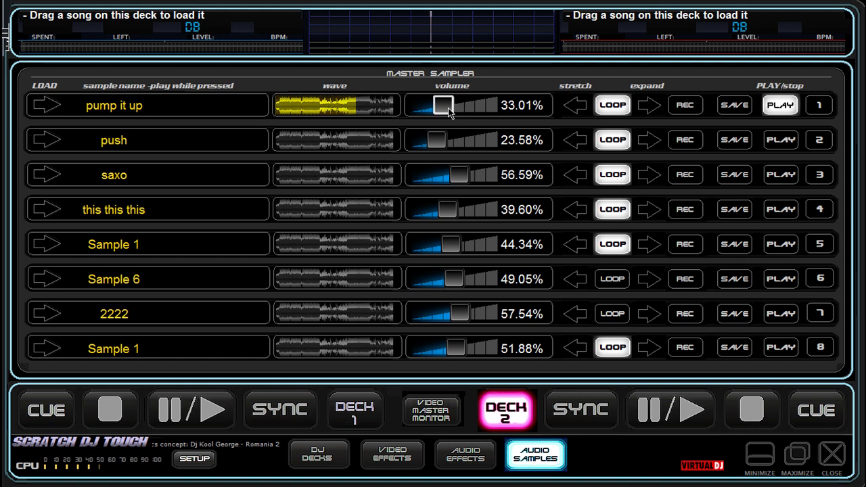
Step: Shorten pump it up's playback, turn its loop off, stop it, and return to the decks
click(575, 106)
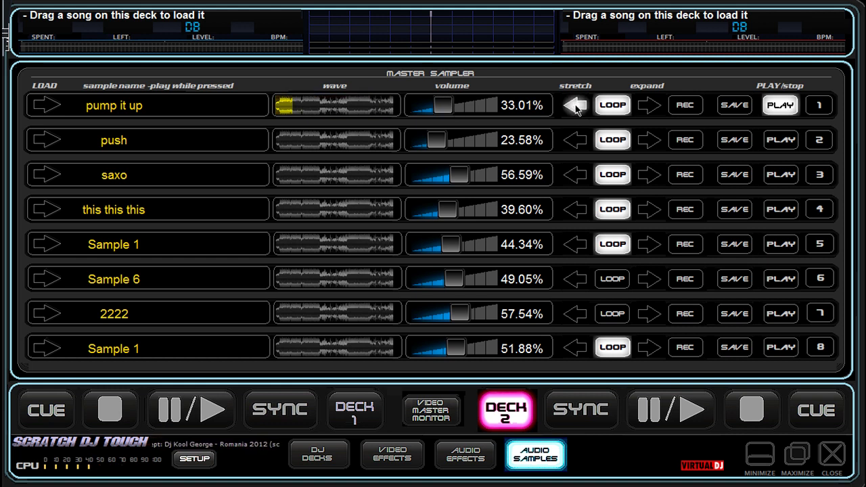
click(622, 109)
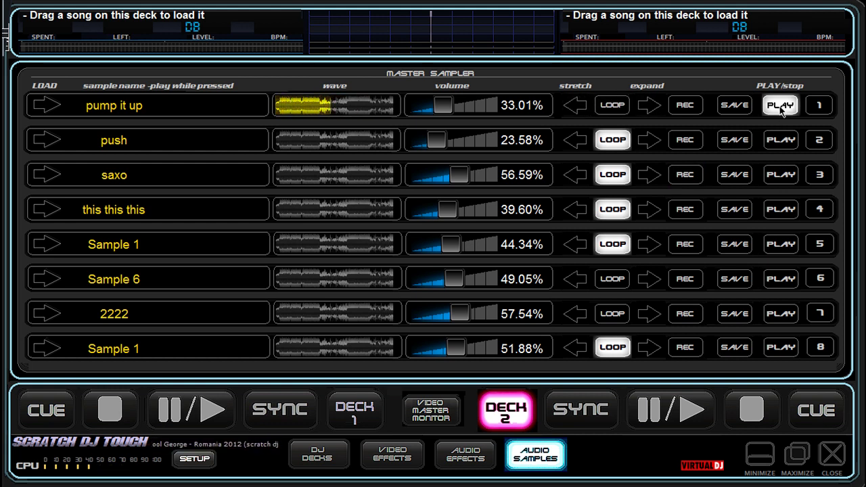
click(782, 109)
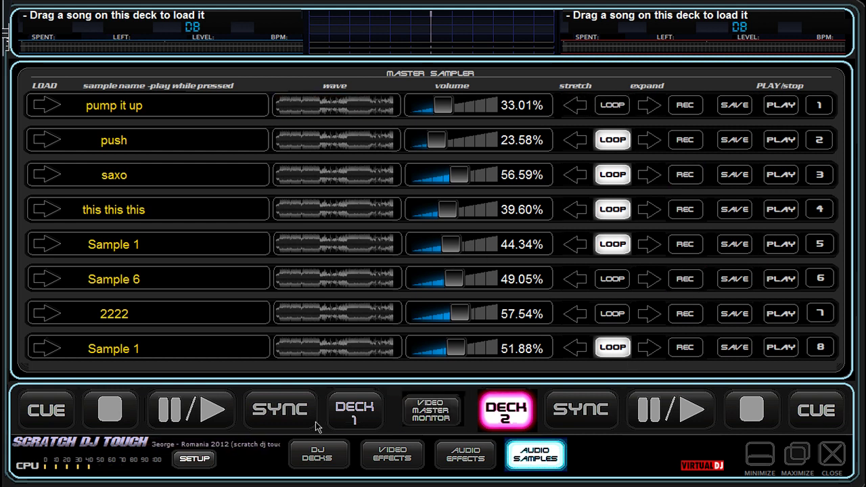
click(310, 459)
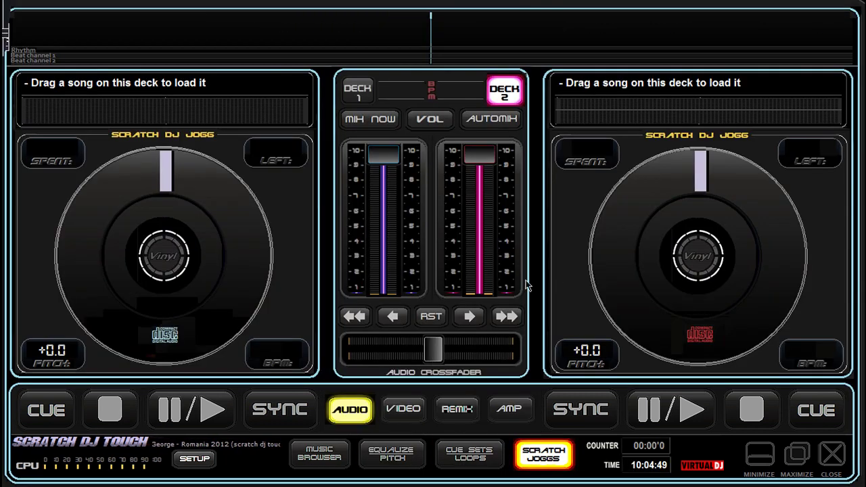
Step: Show the music browser's playlist and folder tree and scroll through the club folders
click(328, 465)
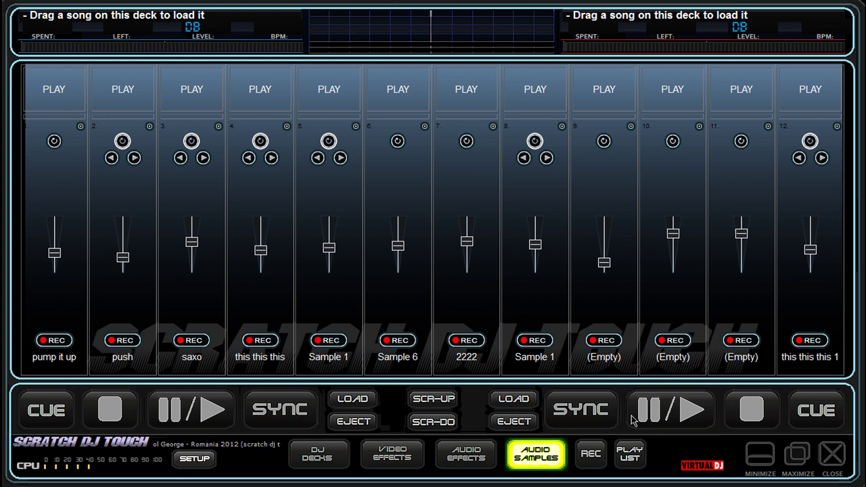
click(632, 447)
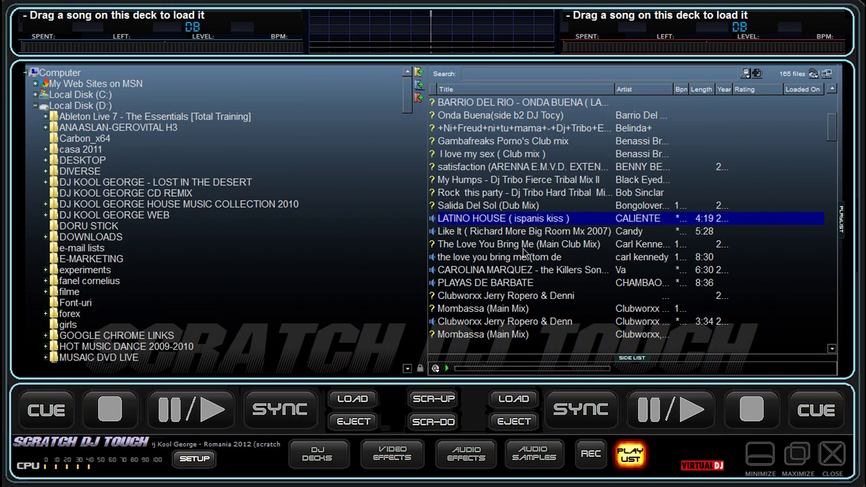
scroll(525, 253, down, 5)
scroll(525, 253, down, 12)
scroll(476, 247, up, 6)
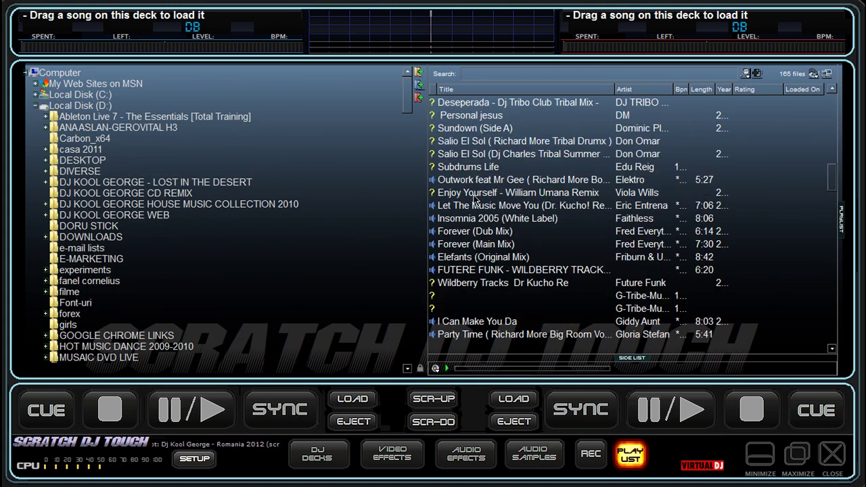
drag(408, 111, 406, 157)
scroll(406, 157, up, 1)
scroll(160, 165, up, 2)
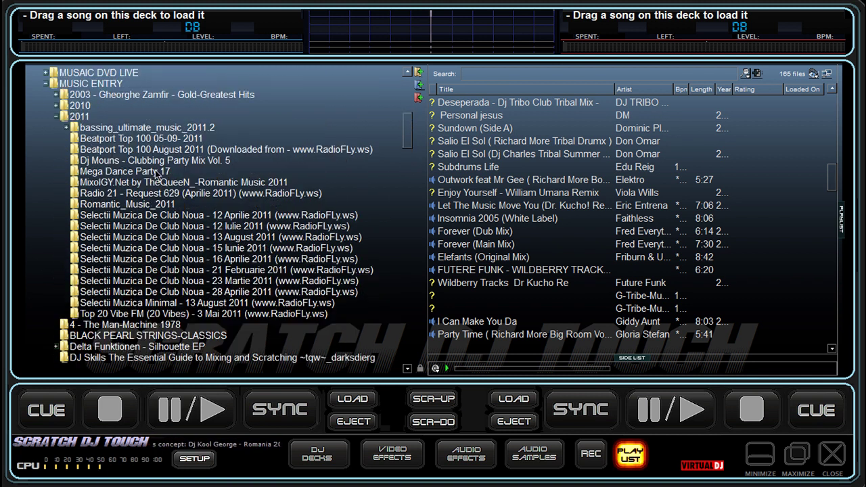
scroll(156, 174, down, 1)
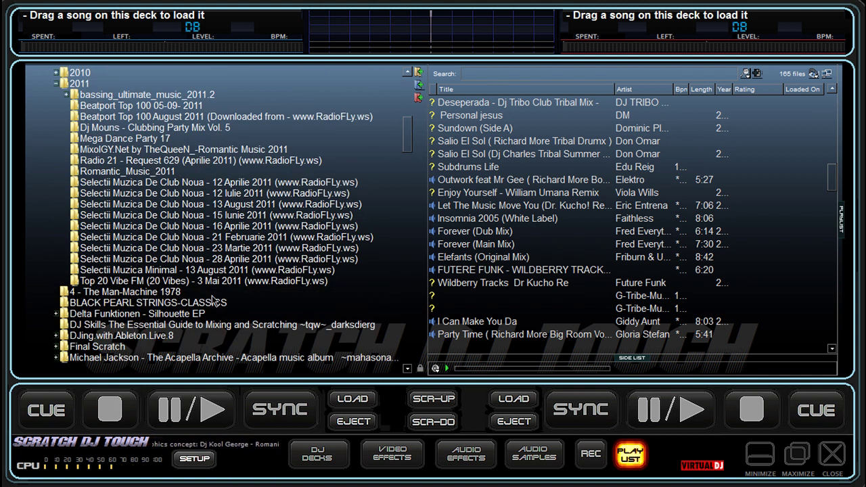
Step: Load Faithless vs. Ian Round – Insomnia 2011 from the 16 Aprilie 2011 folder onto deck 2
click(250, 250)
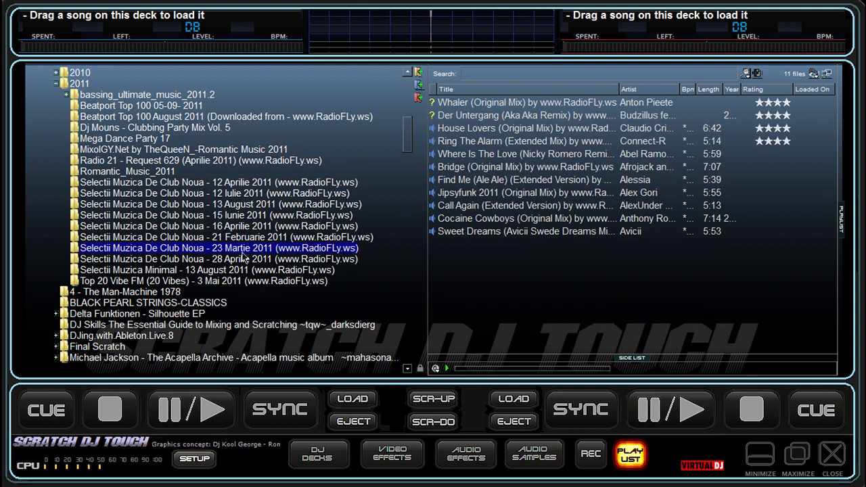
click(244, 229)
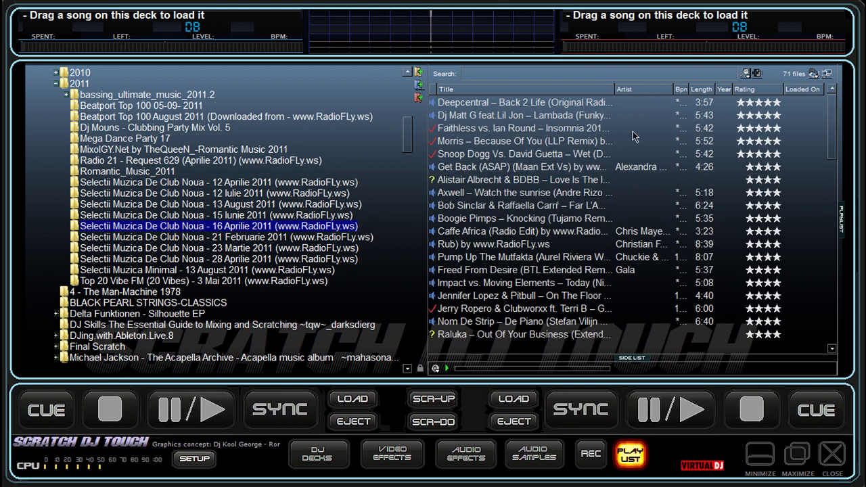
double_click(485, 129)
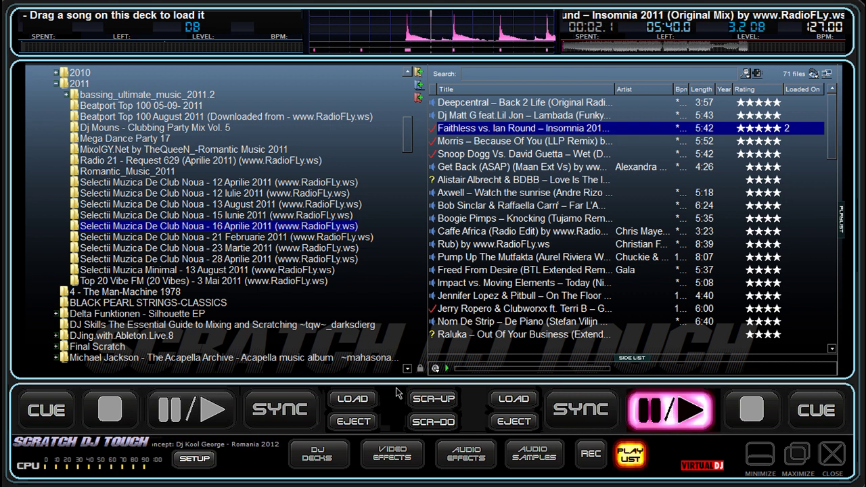
click(317, 453)
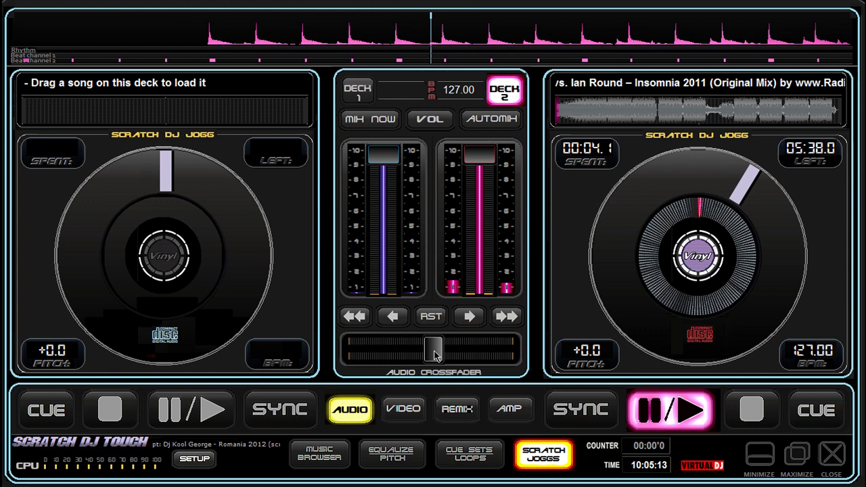
click(434, 122)
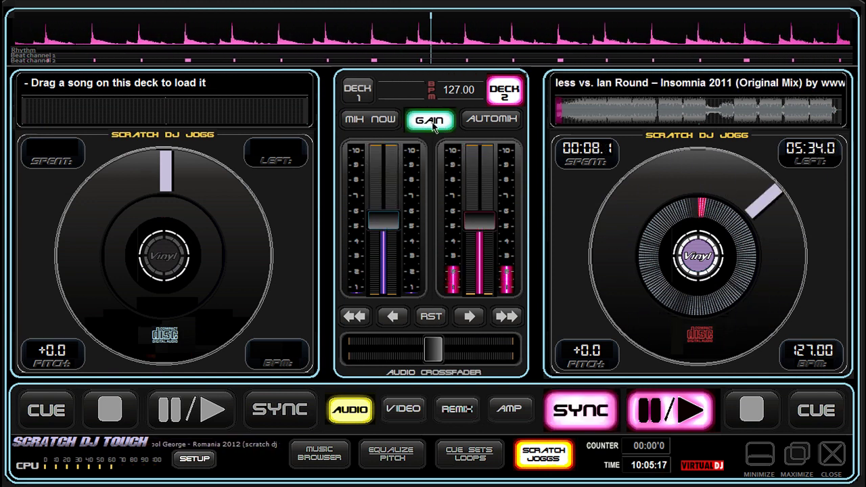
drag(484, 232, 485, 163)
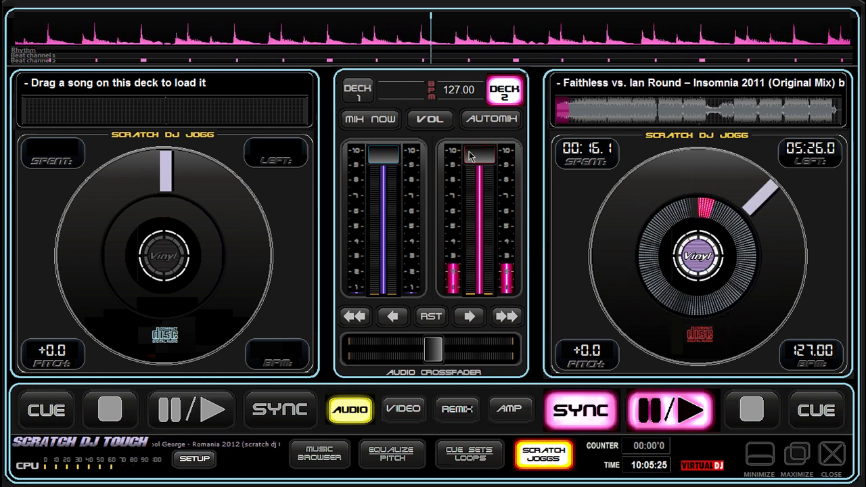
mouse_move(433, 349)
mouse_down()
mouse_move(492, 352)
mouse_move(429, 351)
mouse_up()
click(469, 316)
drag(464, 318, 462, 318)
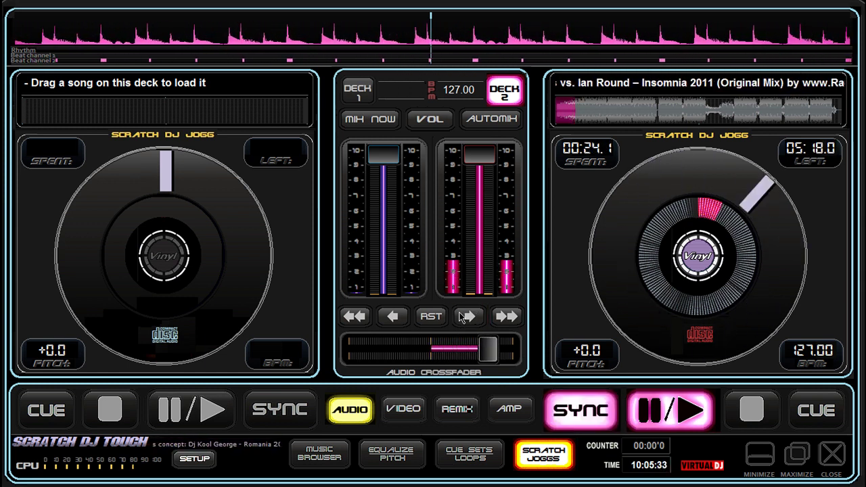
click(431, 316)
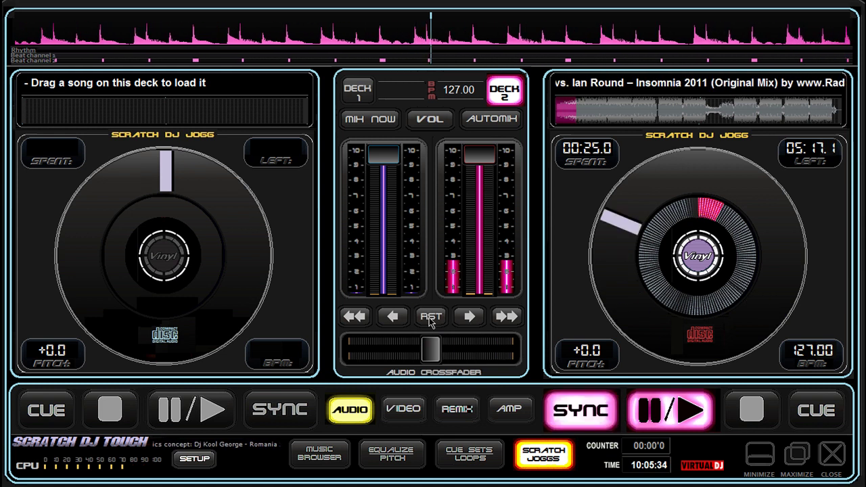
click(509, 317)
click(353, 318)
click(509, 318)
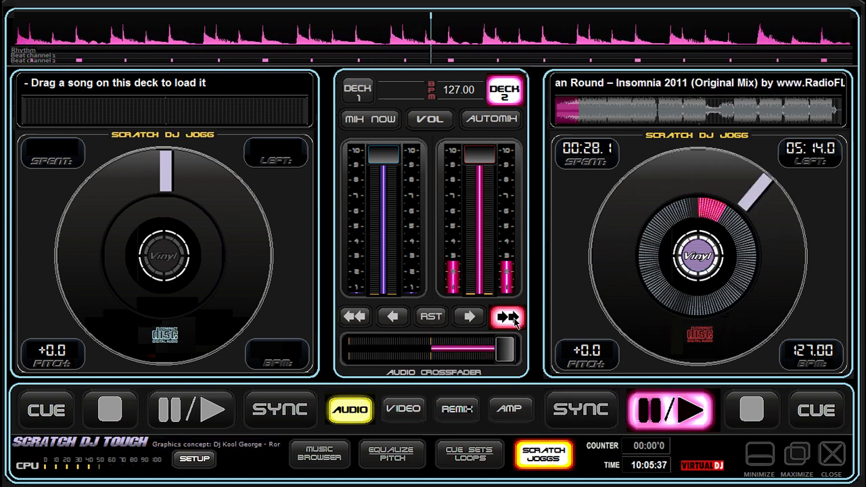
click(430, 317)
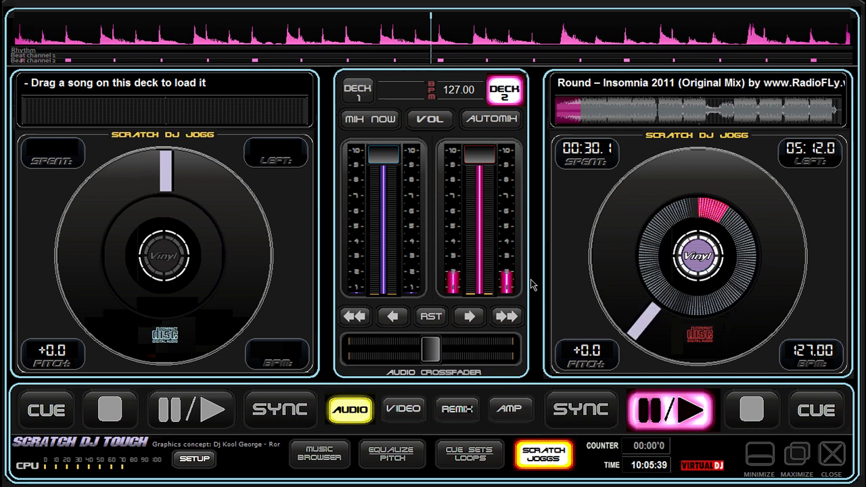
click(409, 416)
click(350, 410)
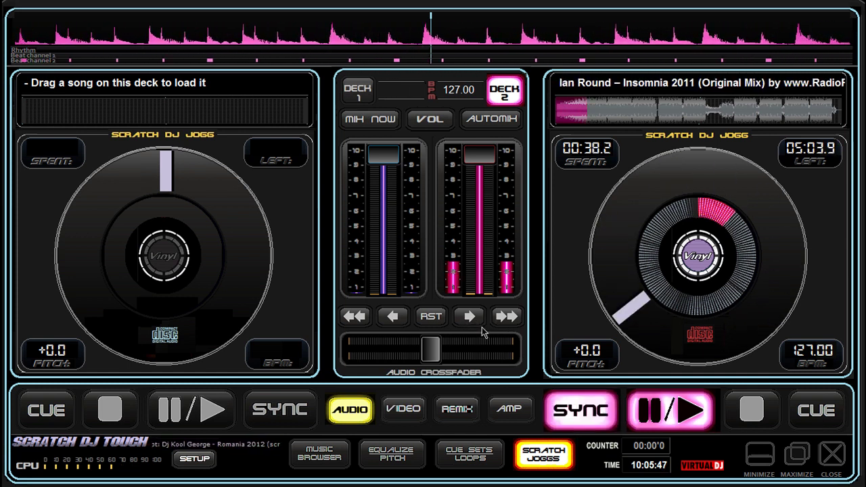
Step: Load Snoop Dogg Vs. David Guetta – Wet onto deck 1, then pull both channel faders down low
click(319, 453)
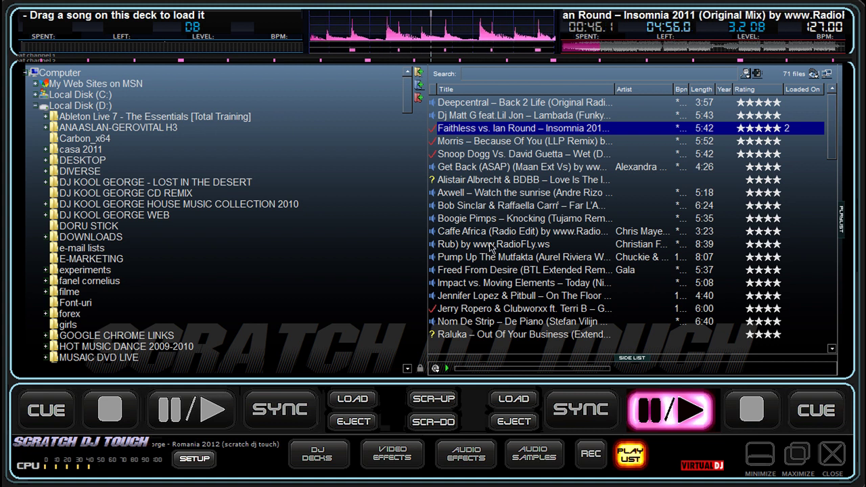
double_click(475, 156)
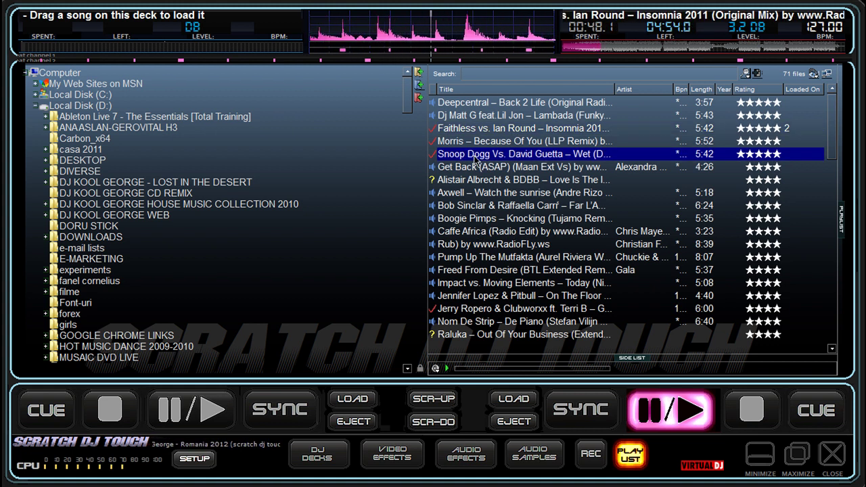
click(315, 455)
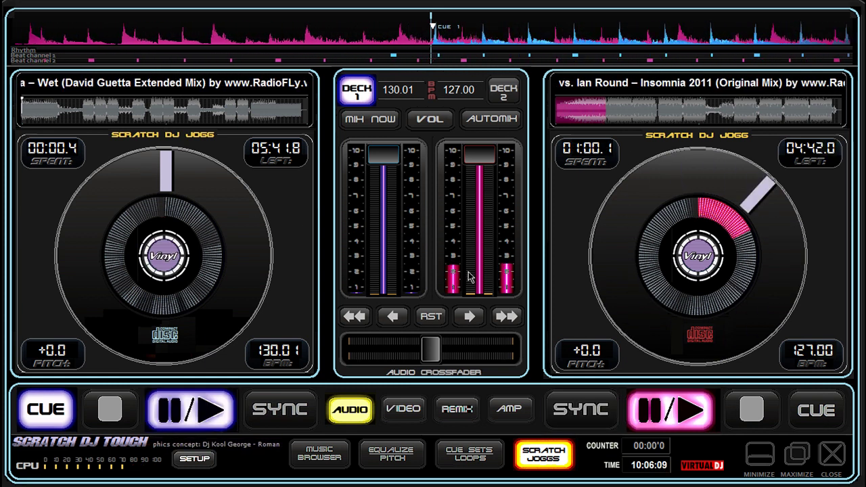
drag(479, 157, 479, 257)
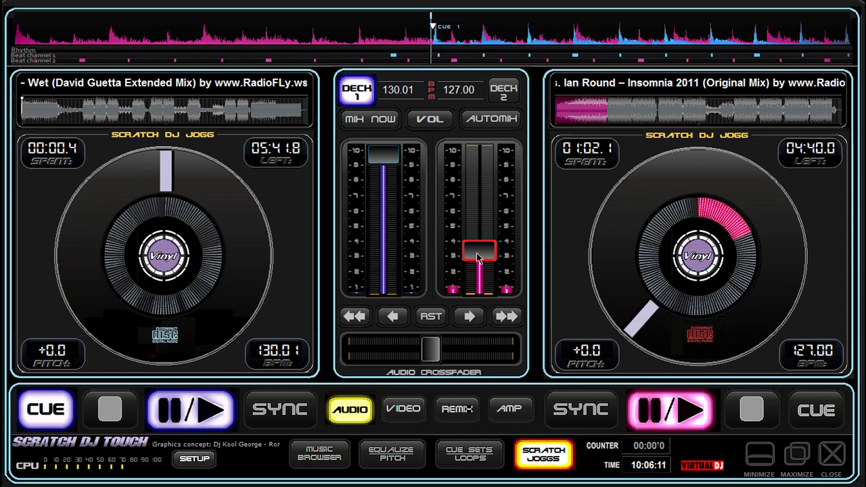
drag(384, 155, 391, 263)
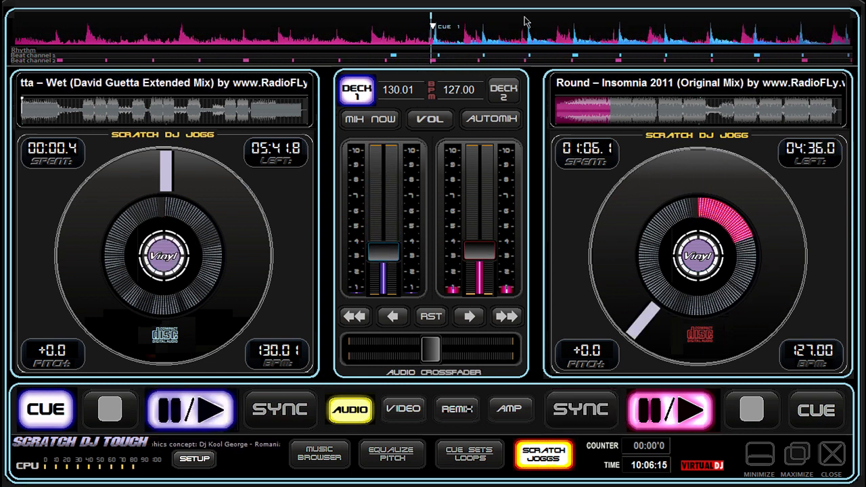
Step: Start deck 1, drop deck 2's volume to the bottom, and show the cue, loop and beat-match panels
click(396, 456)
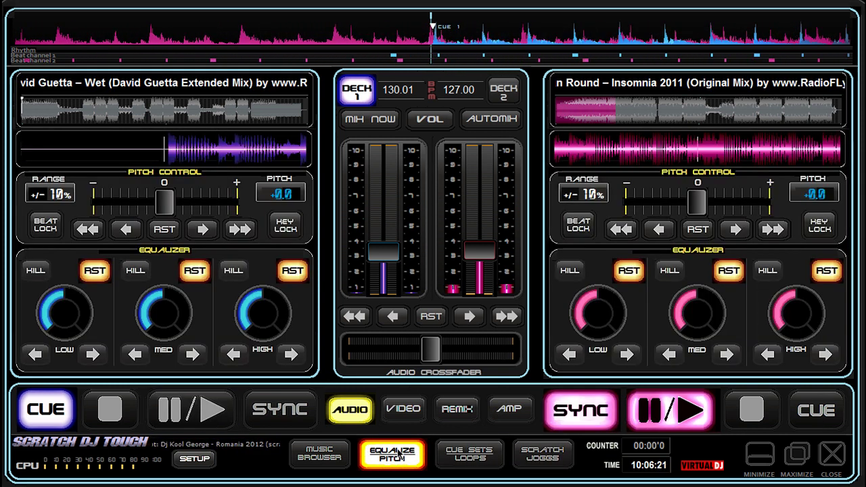
click(192, 409)
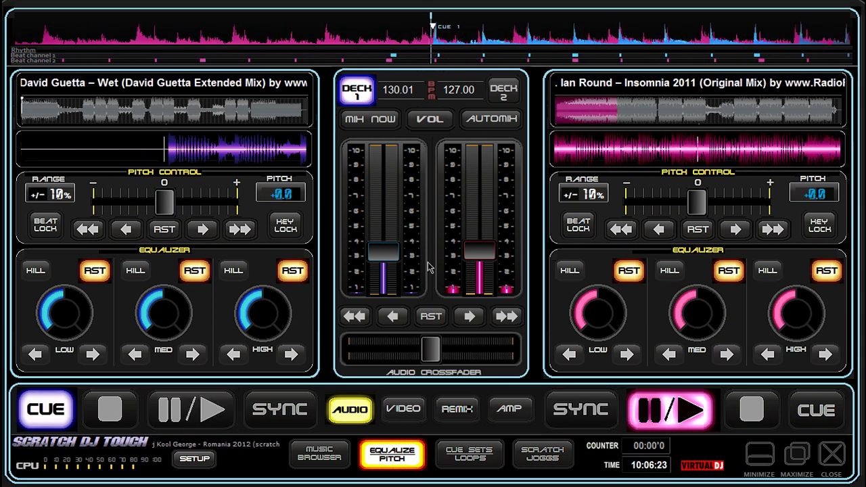
drag(485, 252, 485, 283)
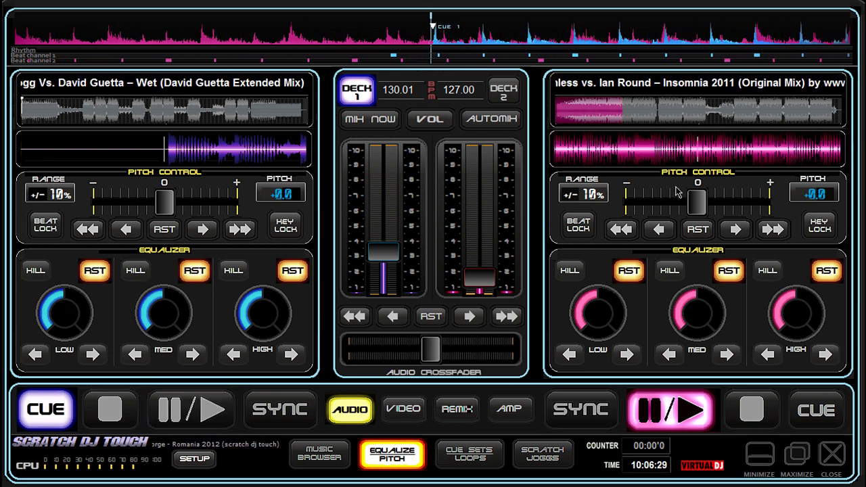
click(476, 458)
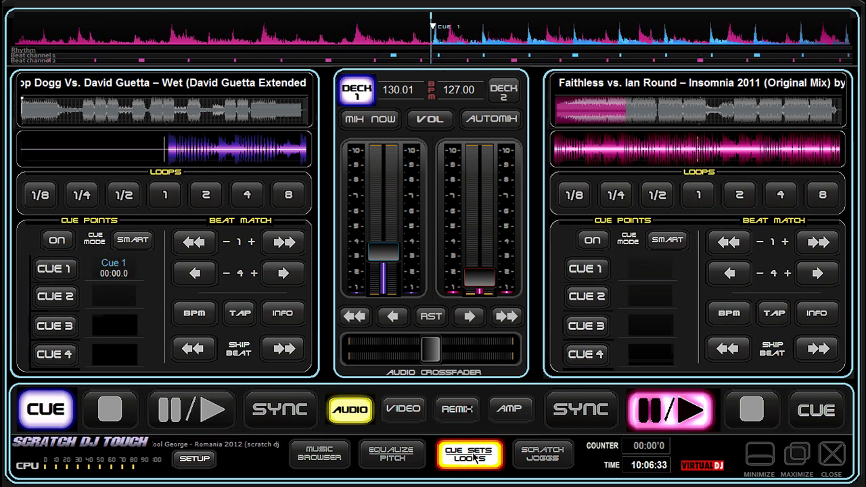